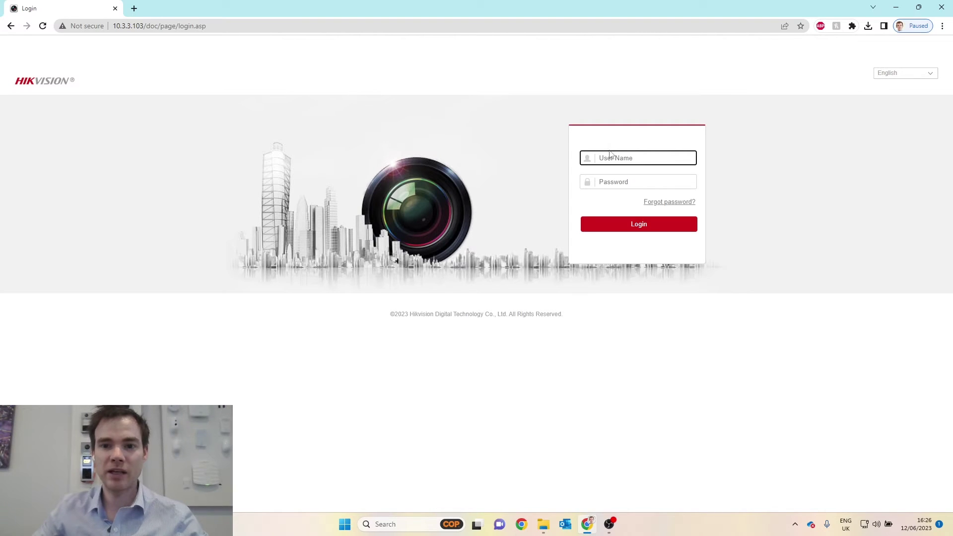
Step: Sign in as admin with the account password to reach the Live View feed
type("admin")
key("Tab")
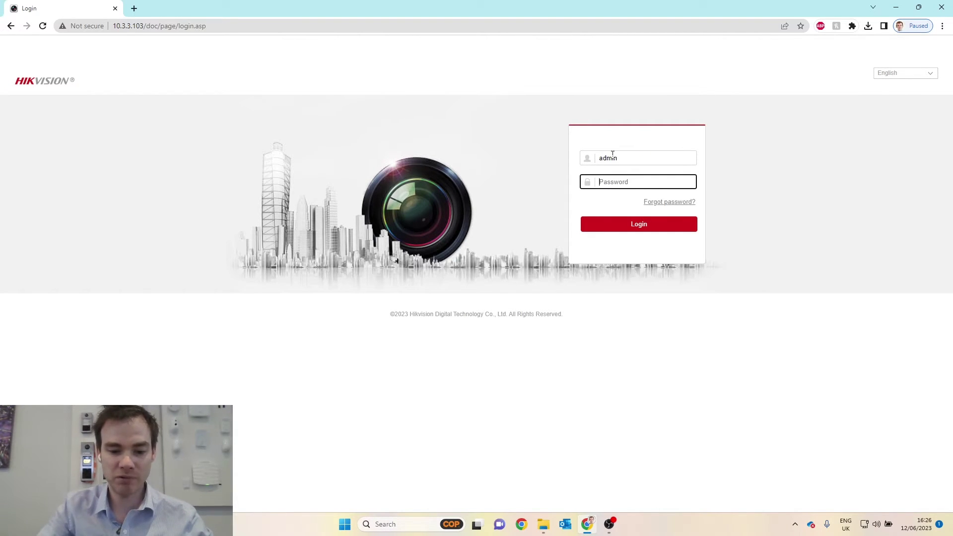
type("••")
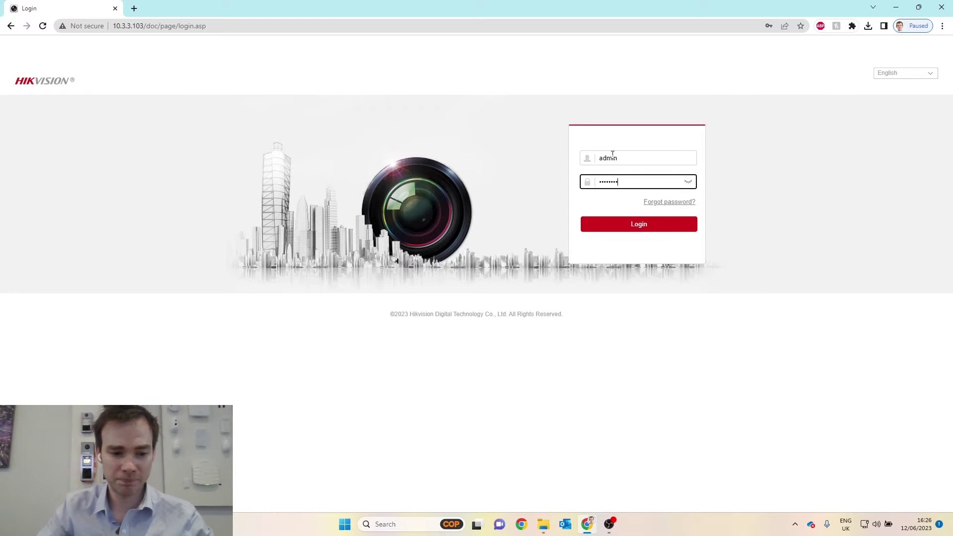
type("•••••••")
key("Return")
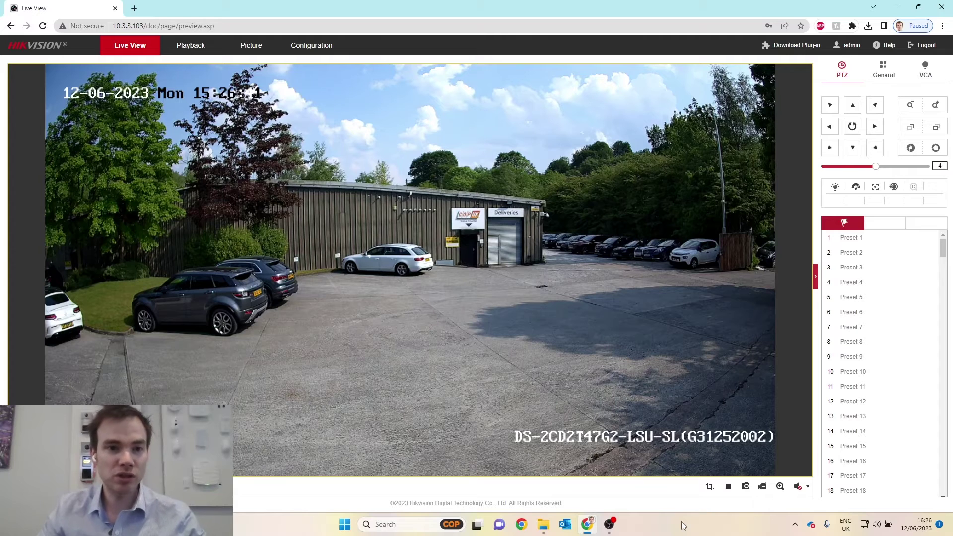
Step: Go to Configuration > Event > Smart Event and open the Intrusion Detection settings
left_click(311, 44)
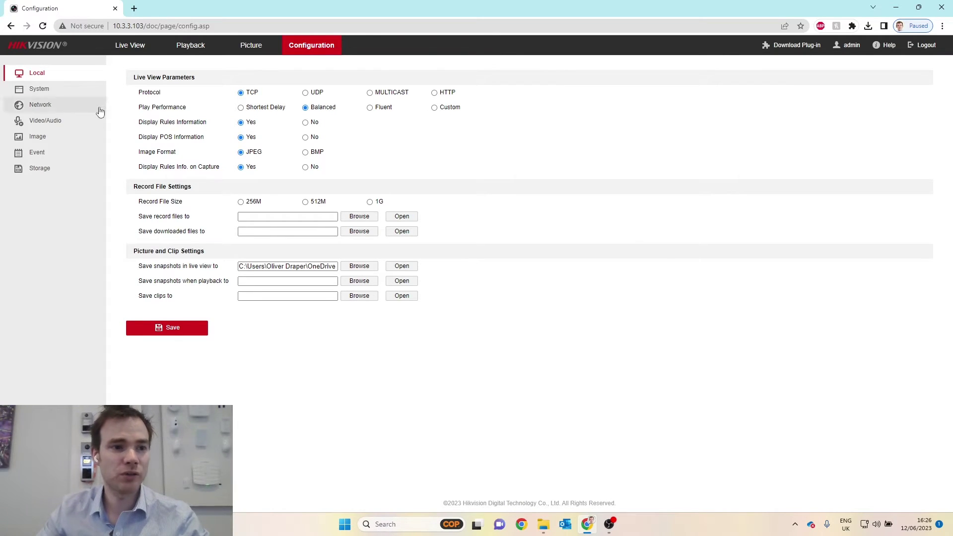
left_click(37, 154)
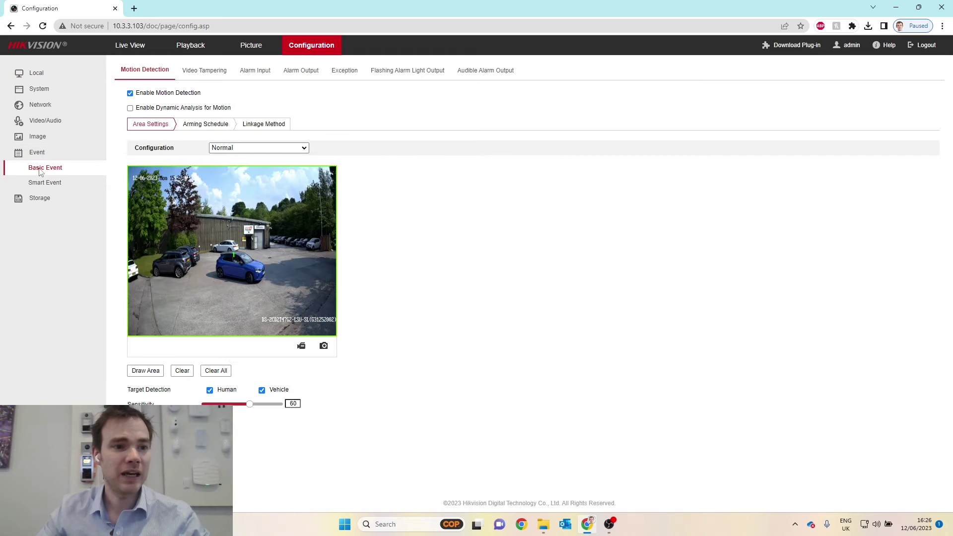
left_click(45, 184)
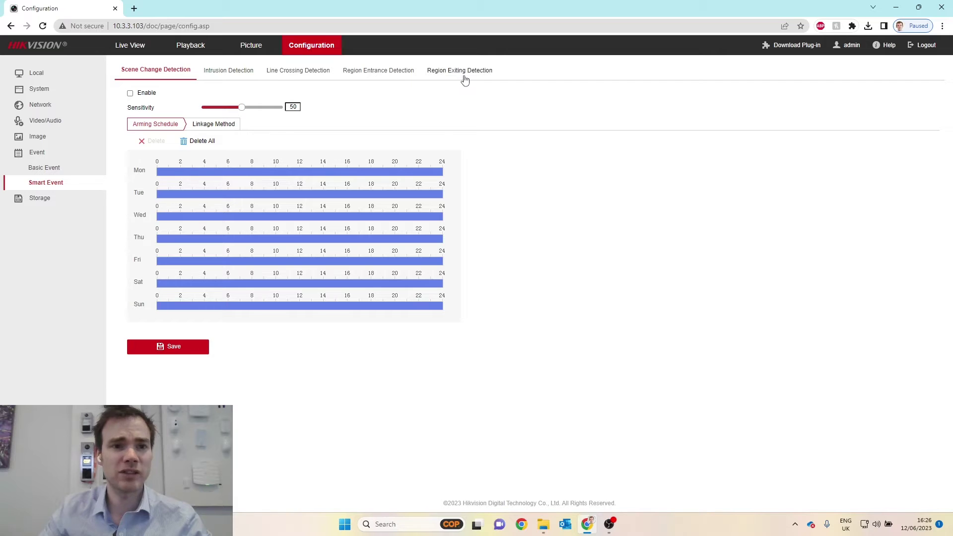
left_click(223, 71)
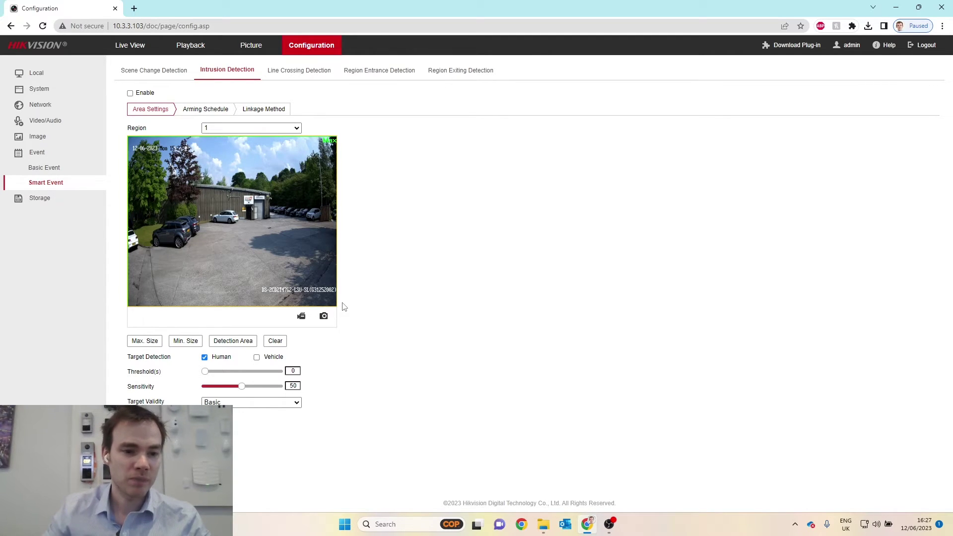
Step: Draw a six-corner polygon detection area for region 1 over the car park tarmac
left_click(237, 343)
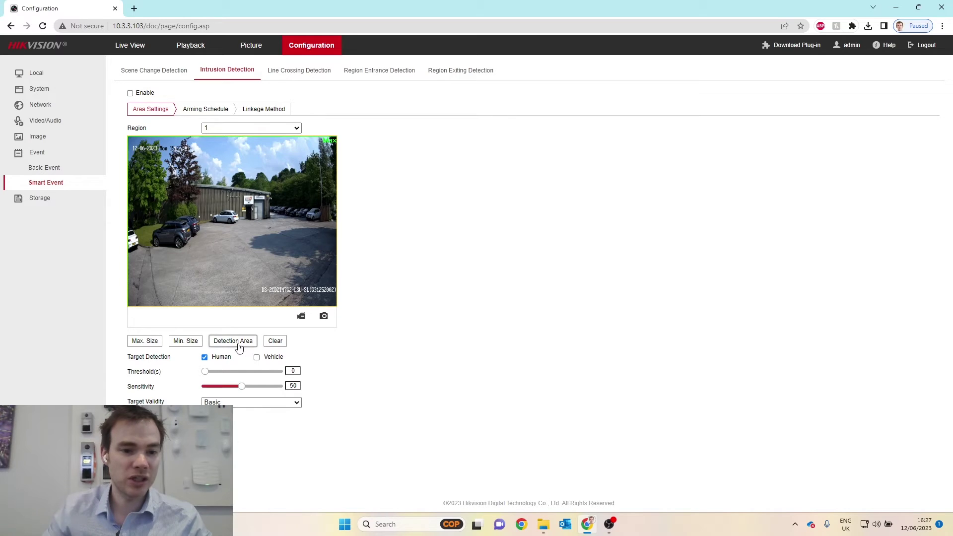
left_click(218, 230)
left_click(279, 227)
left_click(303, 273)
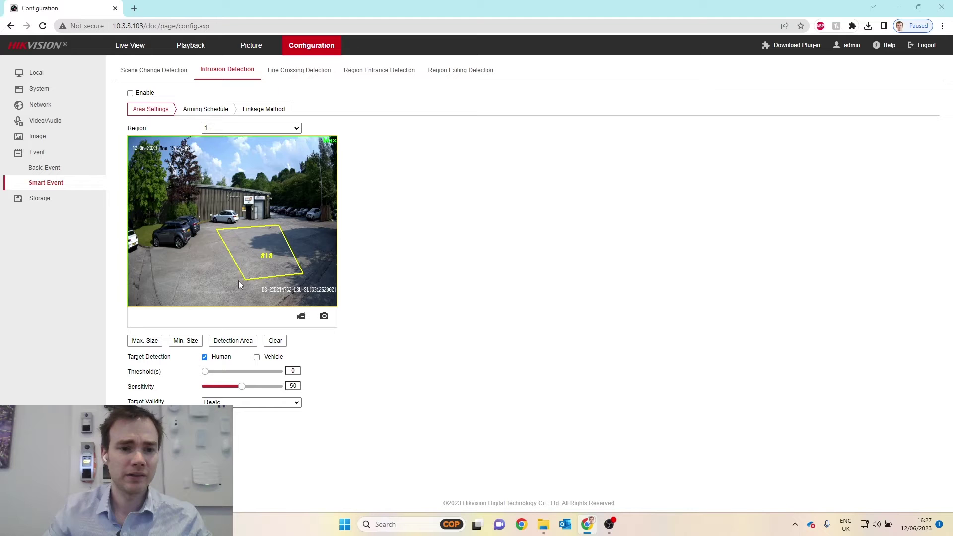
left_click(223, 285)
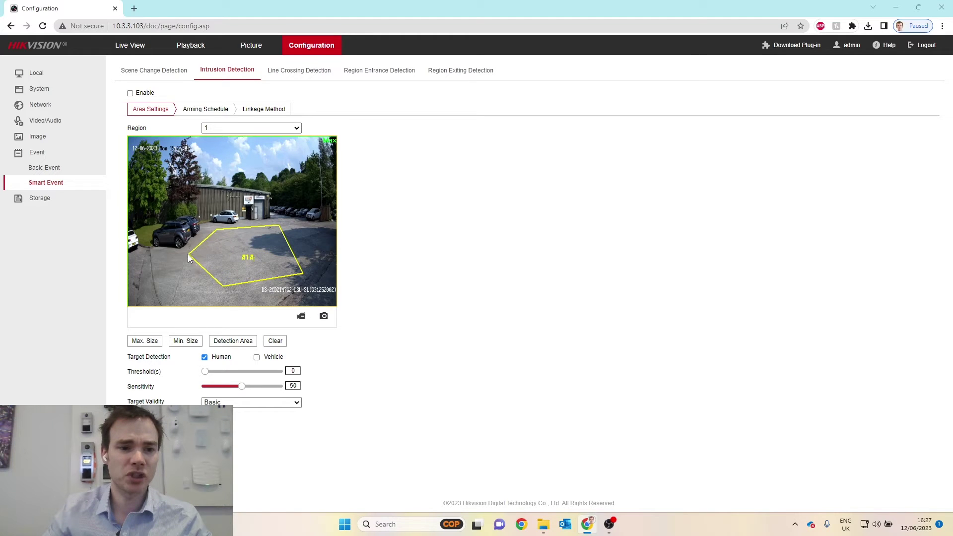
left_click(174, 273)
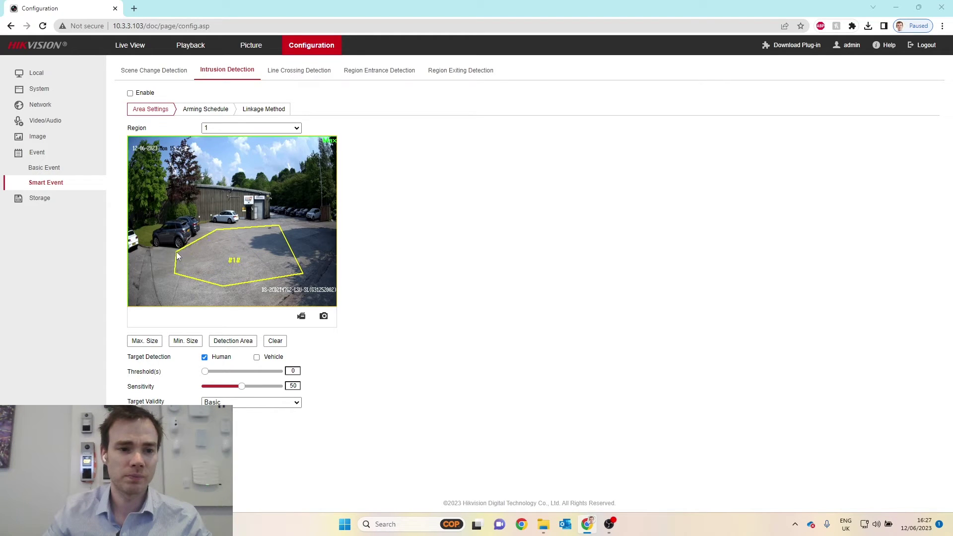
left_click(177, 252)
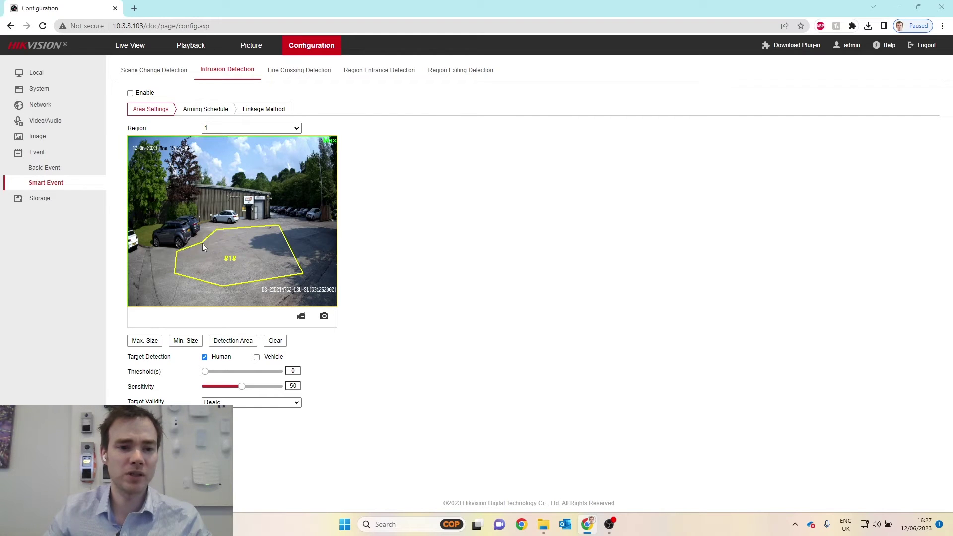
right_click(249, 251)
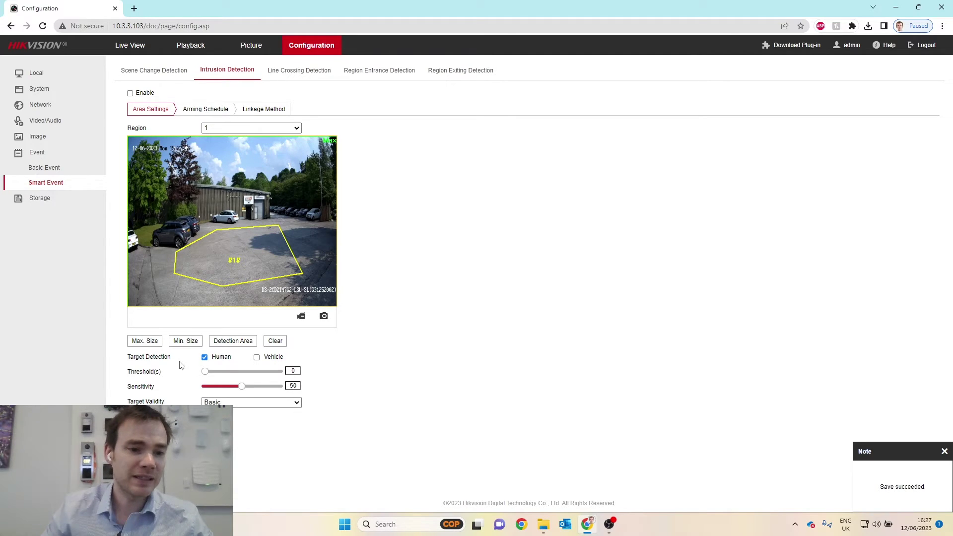
Step: Untick Vehicle under Target Detection so only Human stays selected
left_click(256, 359)
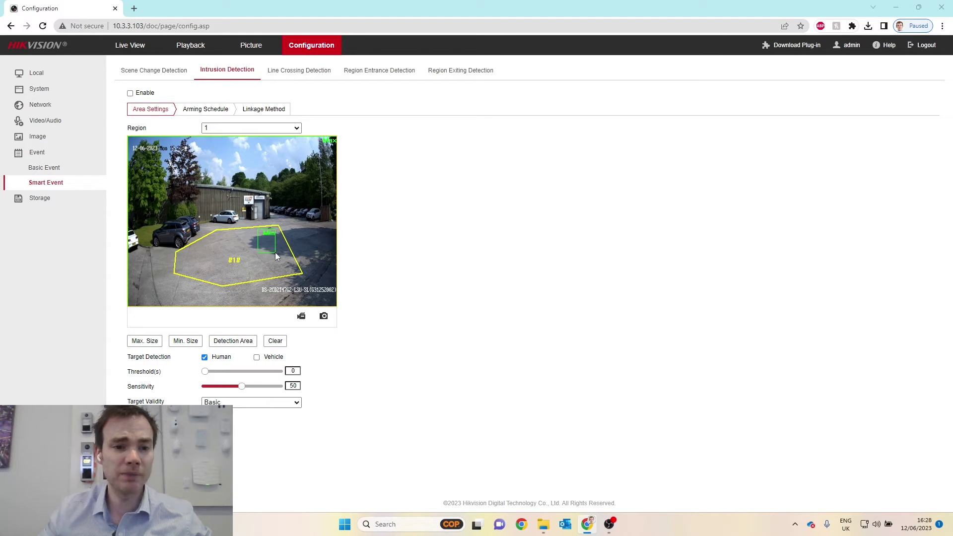
Step: Replace the full-frame maximum target size with a box over the middle of region 1
left_click(145, 340)
left_click_drag(226, 195, 300, 273)
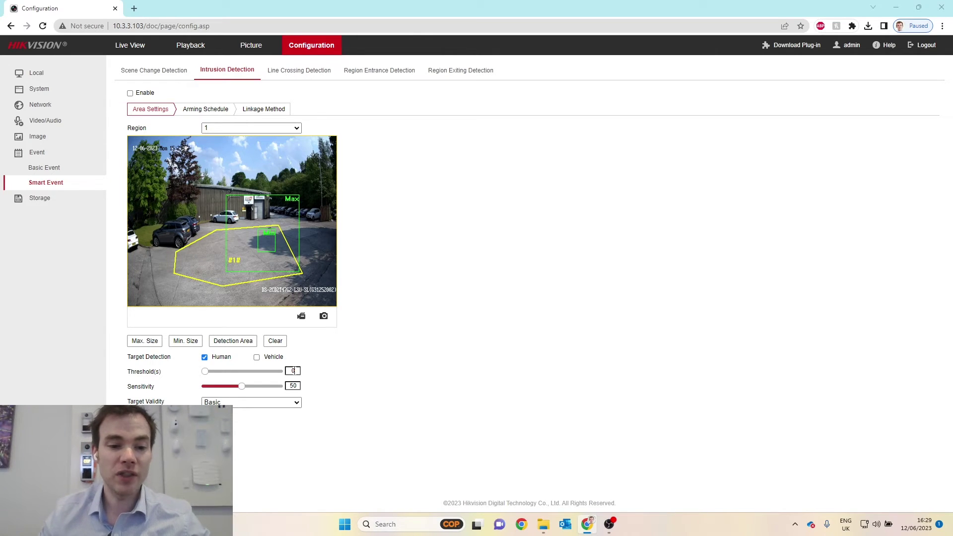
Step: Set the intrusion Threshold(s) to 5 with sensitivity at 50, then save the detection settings
left_click(294, 371)
key("BackSpace")
type("5")
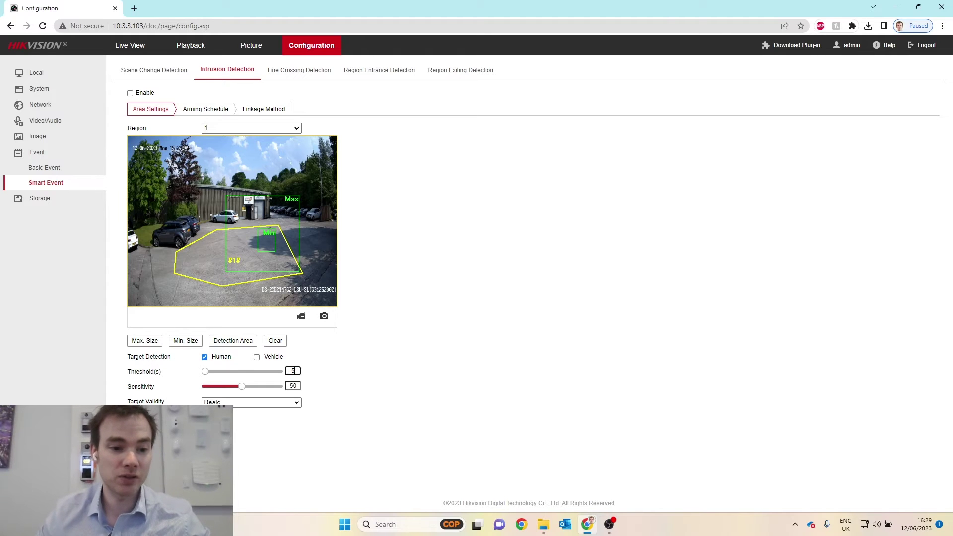
left_click(152, 371)
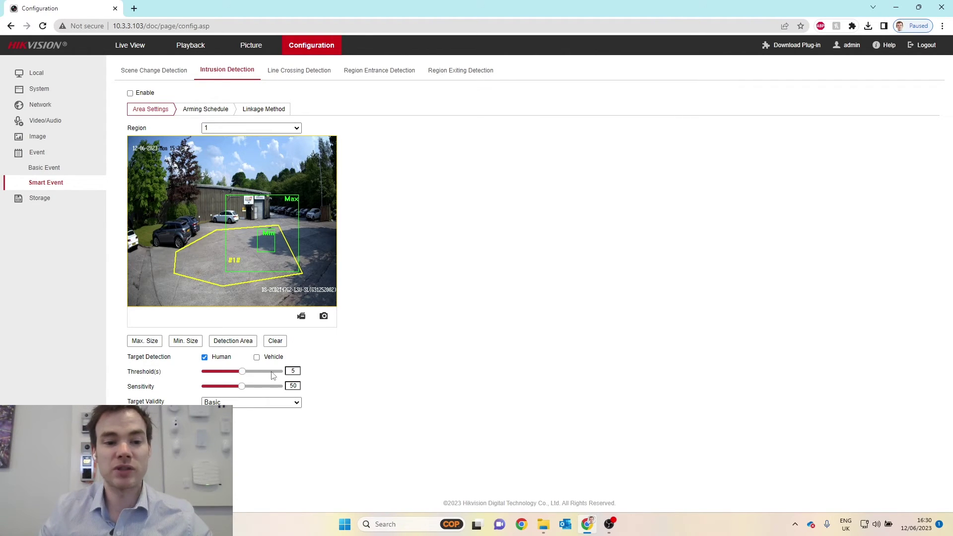
left_click_drag(248, 375, 282, 374)
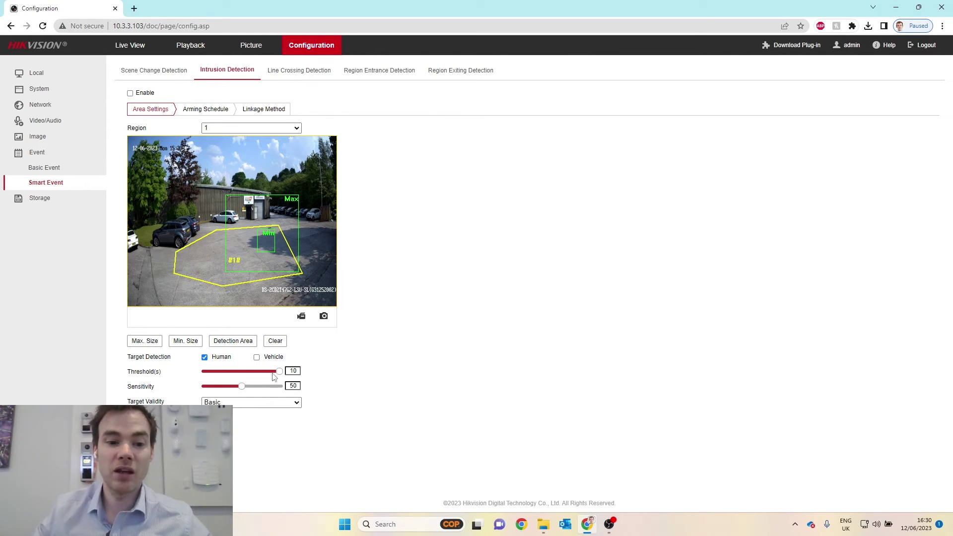
left_click(243, 372)
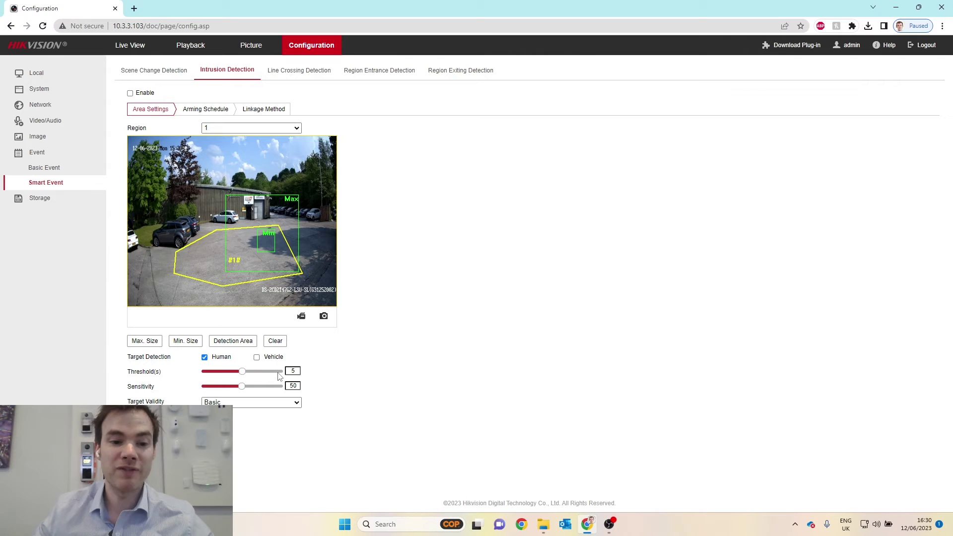
left_click(576, 376)
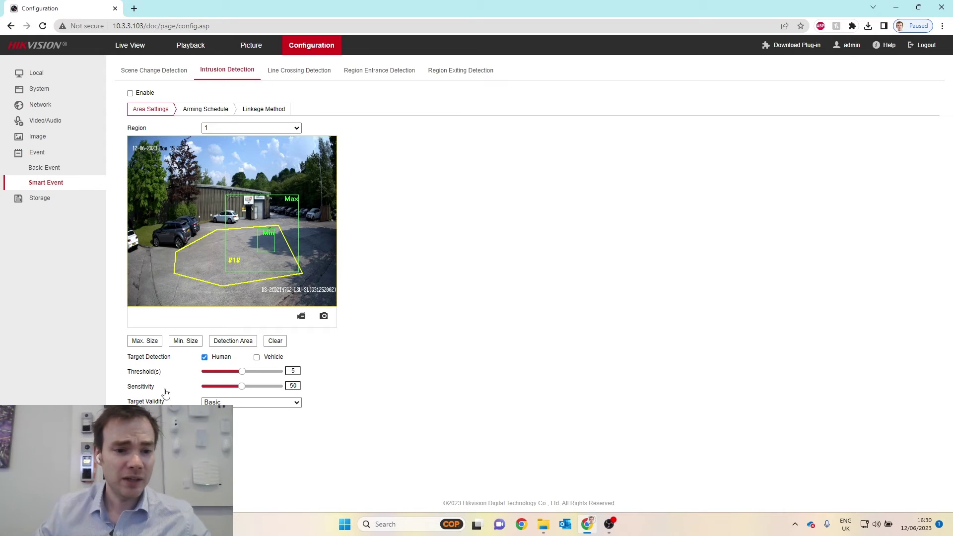
left_click(242, 387)
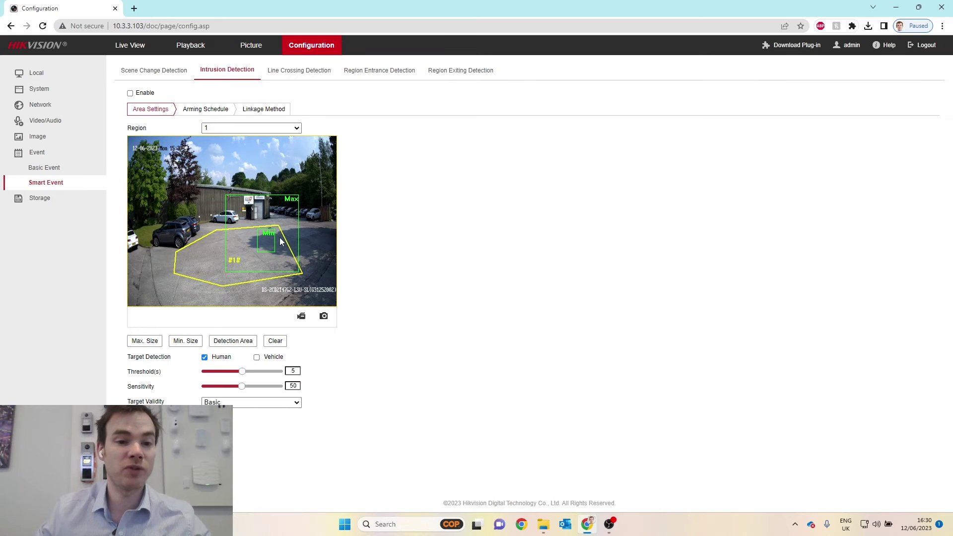
left_click_drag(242, 386, 272, 388)
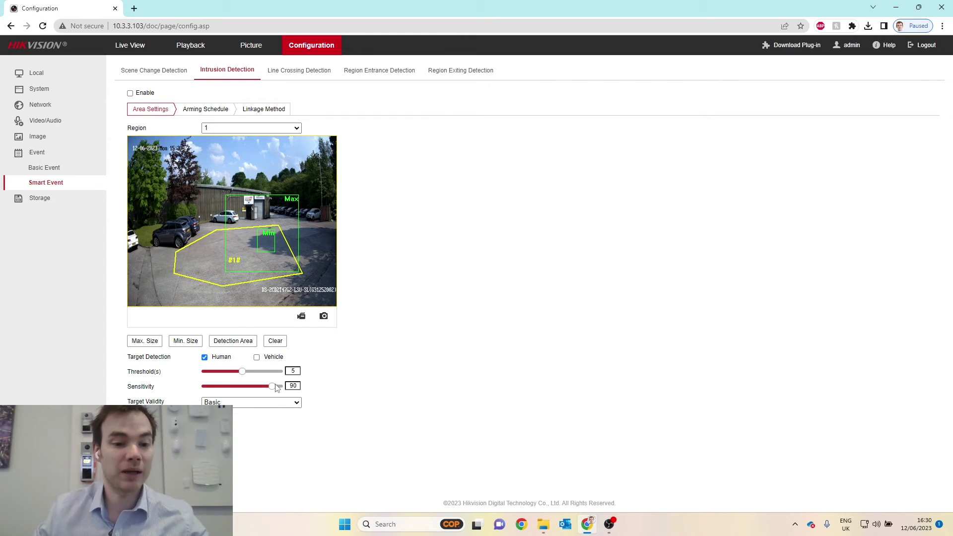
double_click(292, 389)
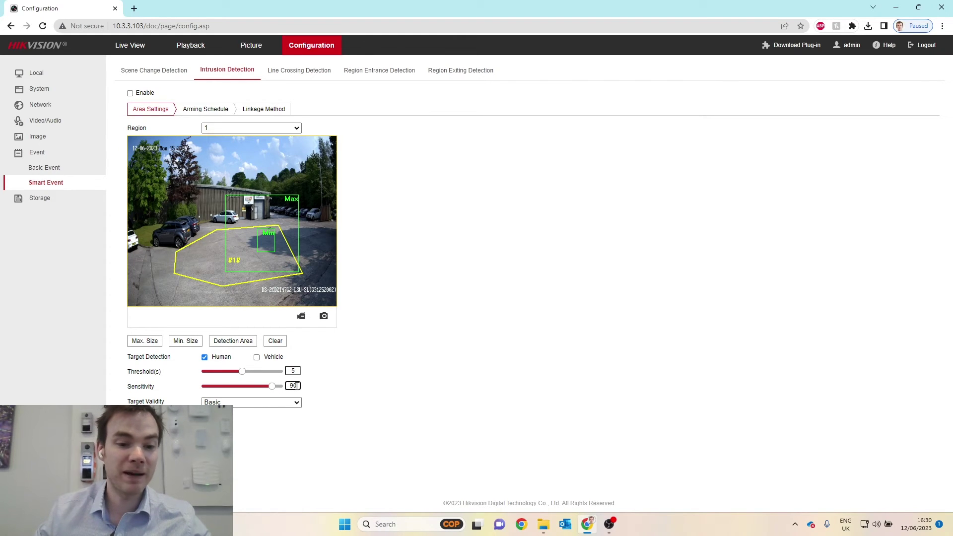
type("50")
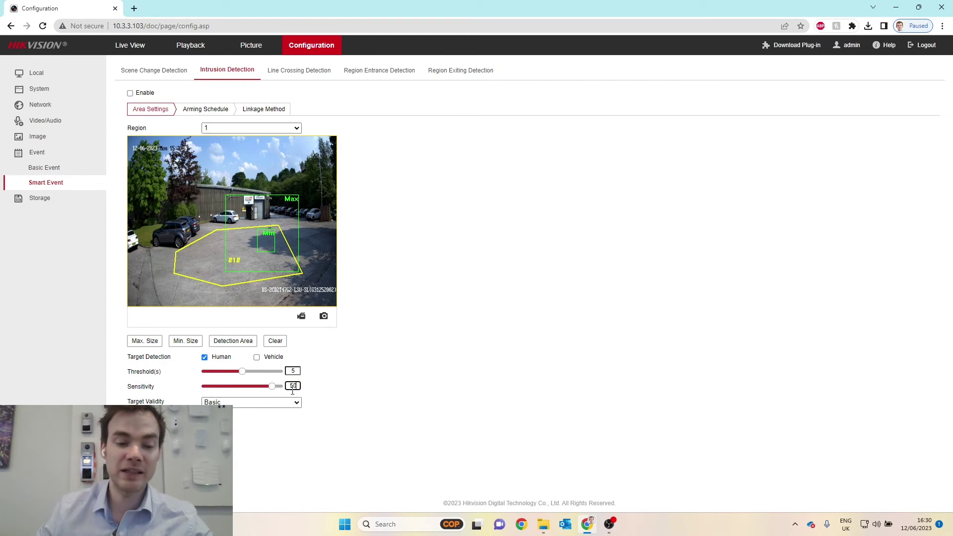
left_click(327, 429)
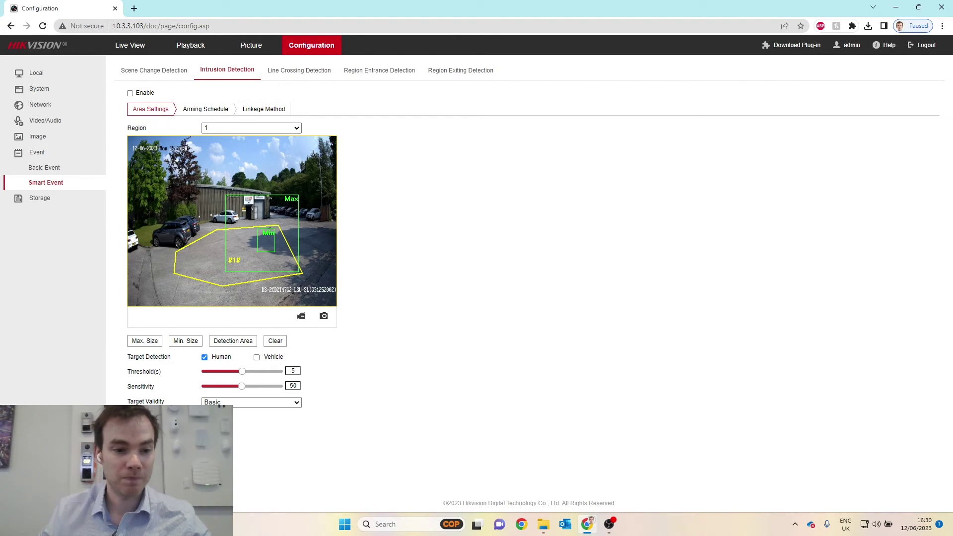
left_click(234, 407)
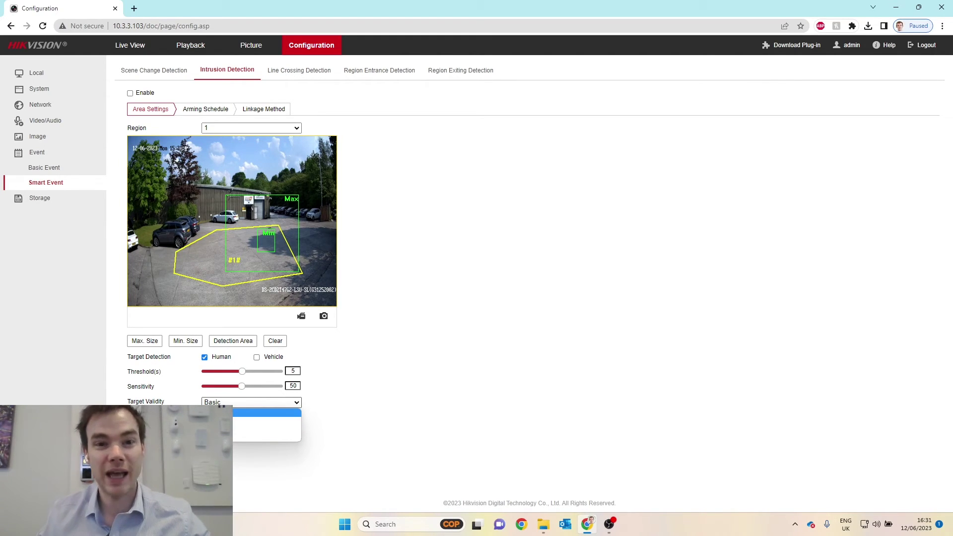
left_click(278, 437)
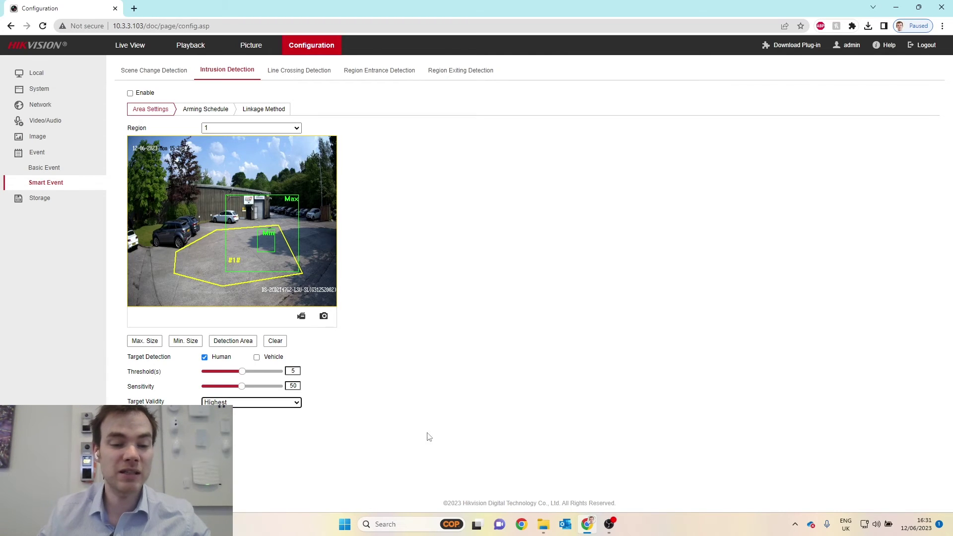
left_click(298, 404)
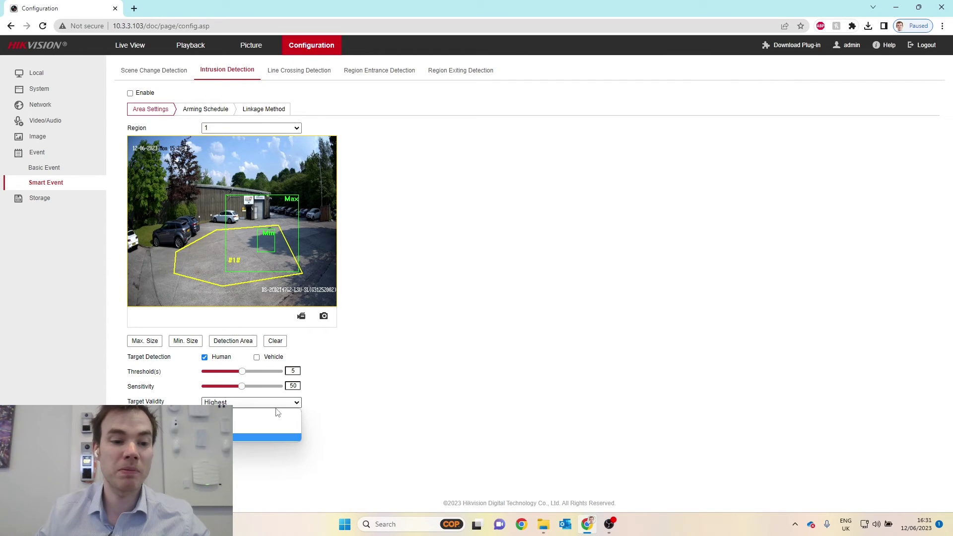
left_click(278, 414)
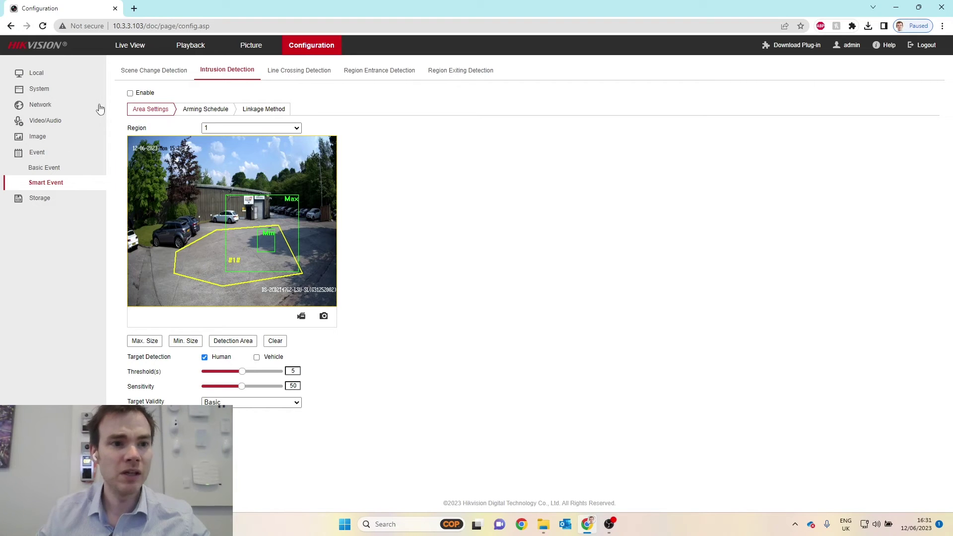
Step: Tick Enable to turn on intrusion detection for region 1
left_click(130, 93)
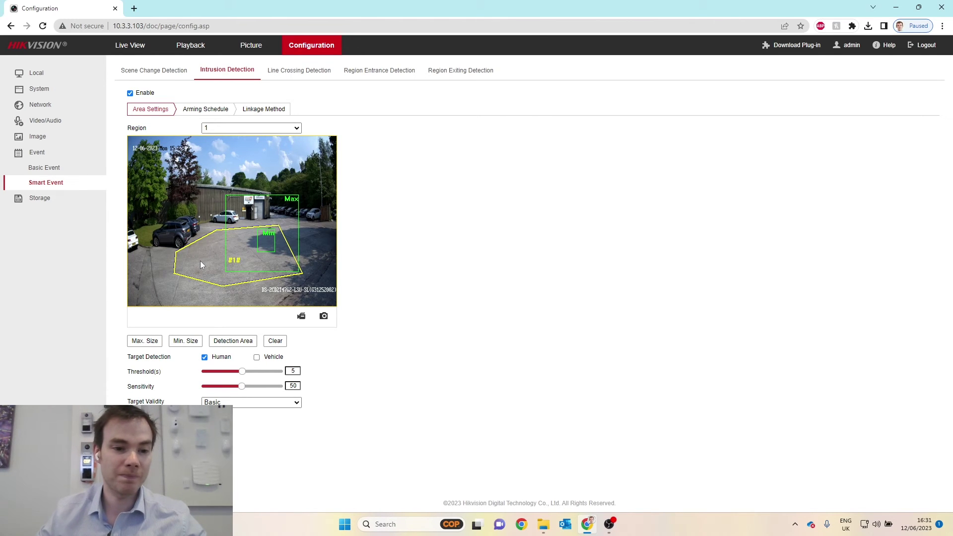
Step: Review the 24/7 intrusion arming schedule, then show the Linkage Method actions
left_click(204, 110)
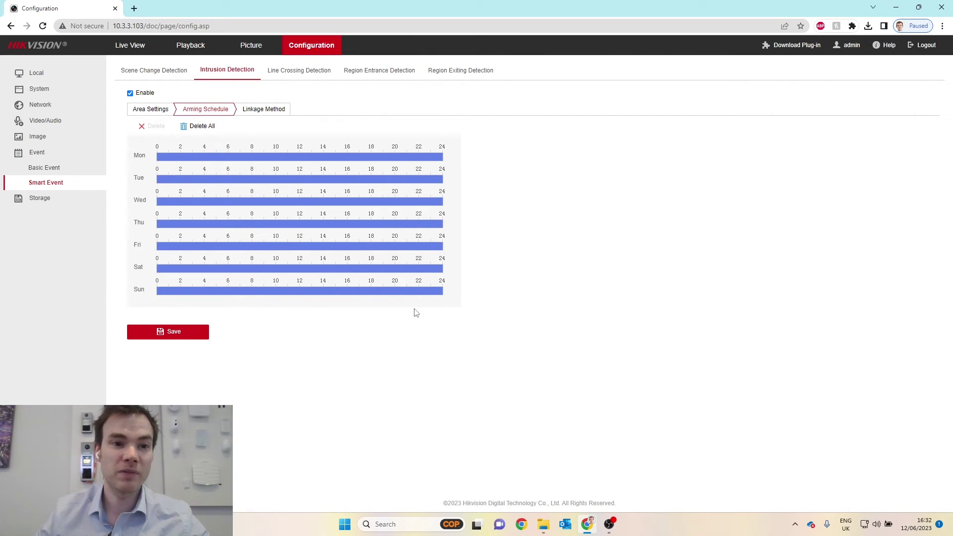
left_click(264, 111)
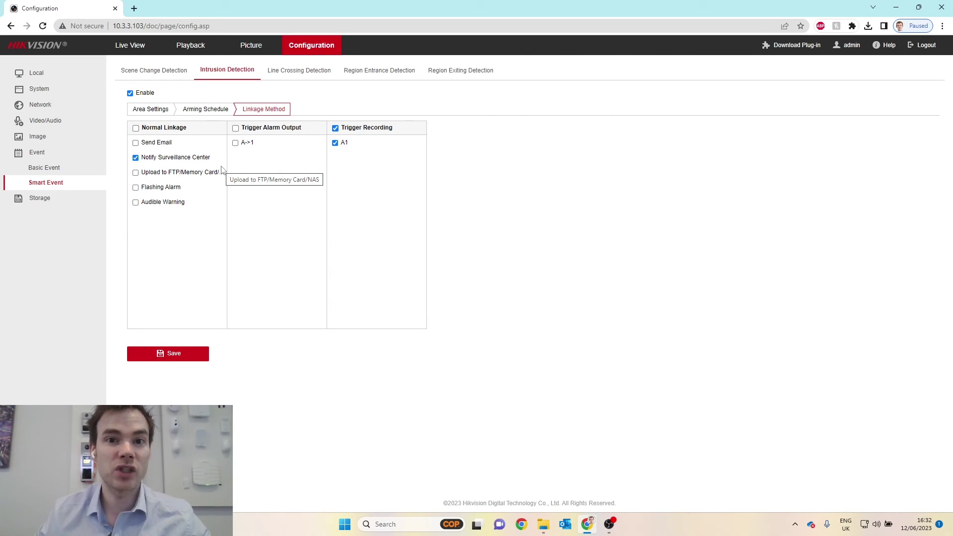
Step: Keep Notify Surveillance Center, add Flashing Alarm and Audible Warning linkage, and save
left_click(135, 159)
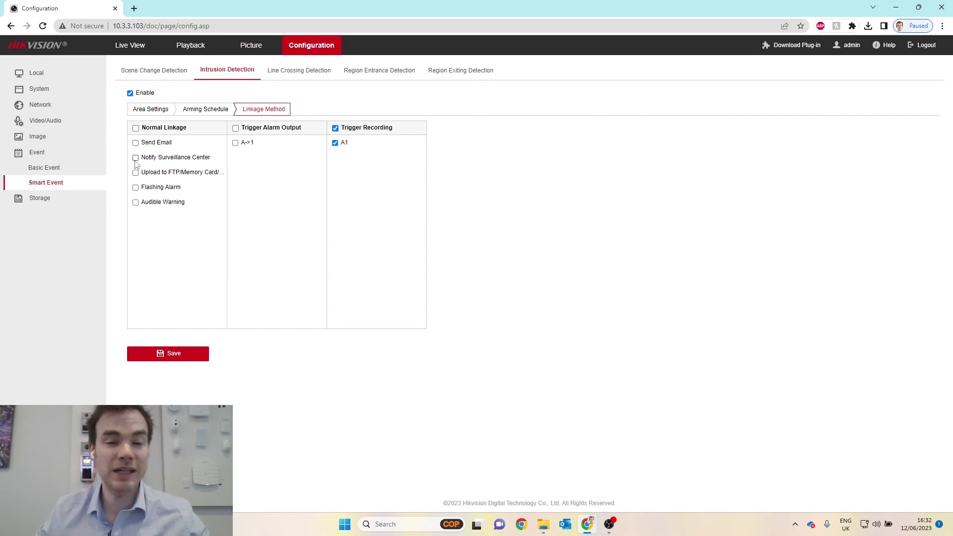
left_click(135, 158)
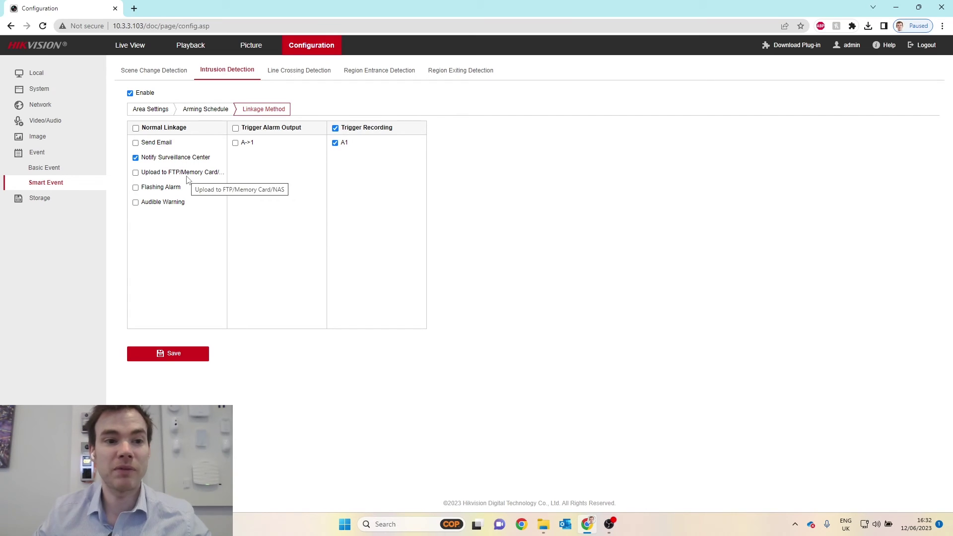
left_click(136, 189)
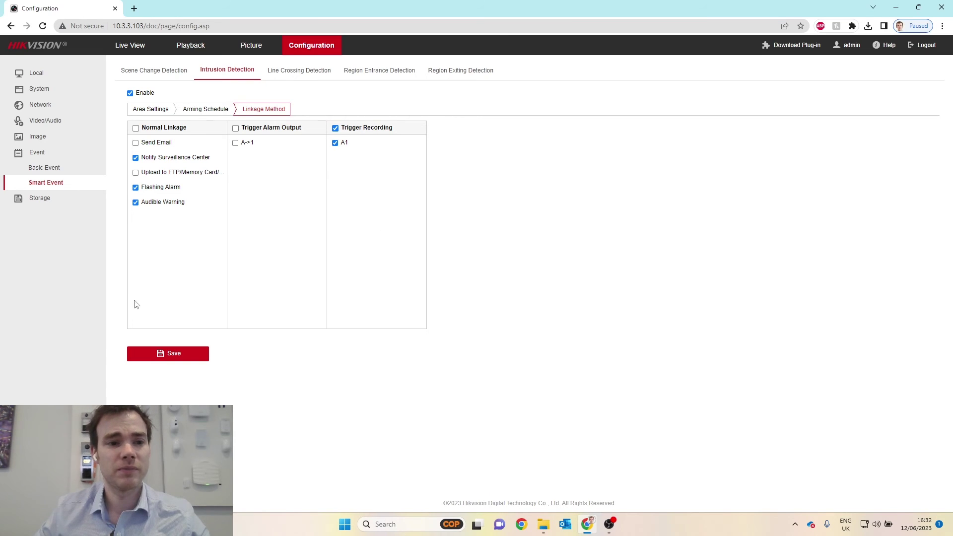
left_click(159, 356)
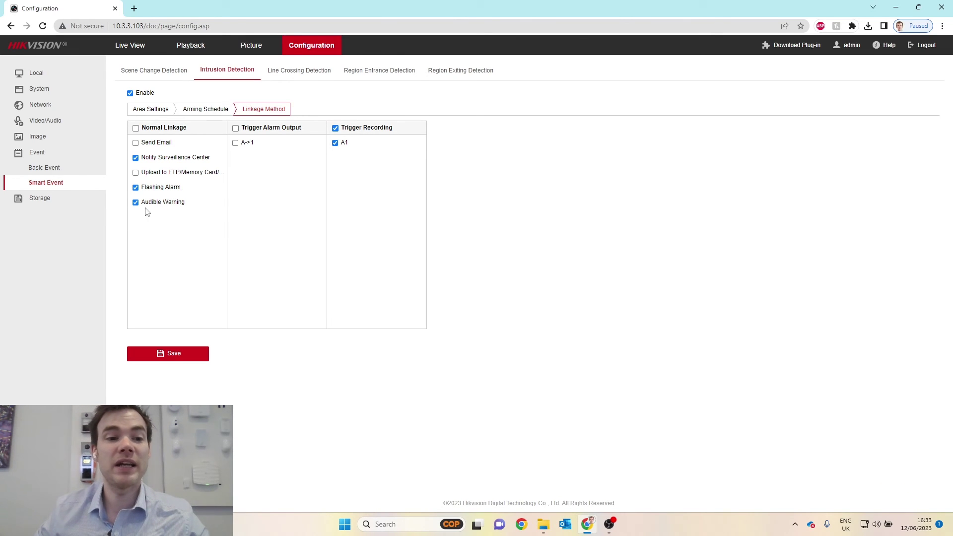
Step: Set the Flashing Alarm Light Output to 15 s duration at High Frequency and save
left_click(56, 171)
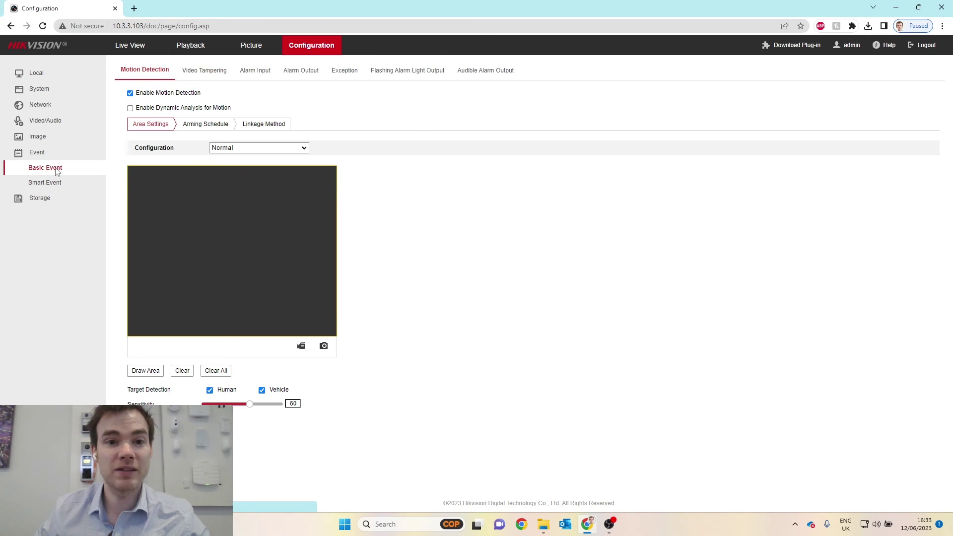
left_click(394, 71)
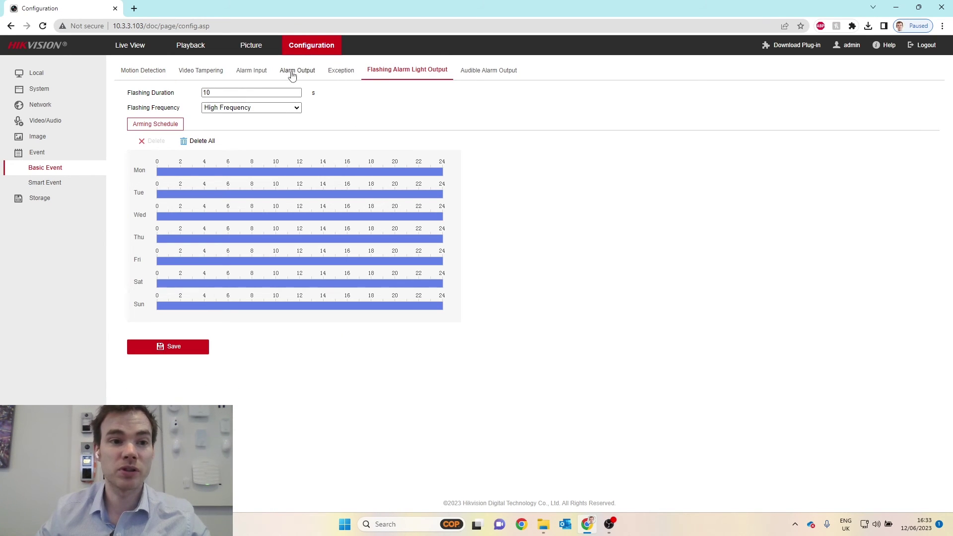
double_click(206, 92)
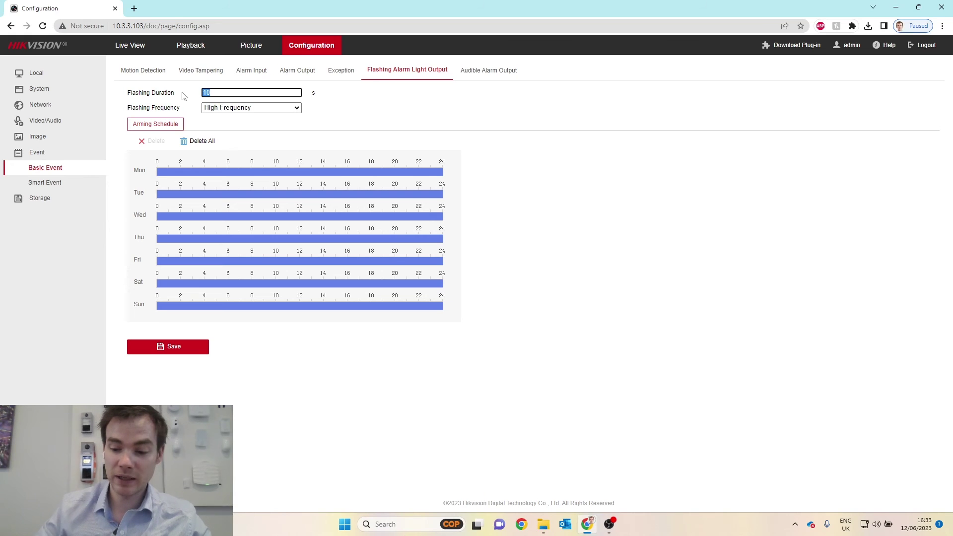
type("15")
left_click(247, 107)
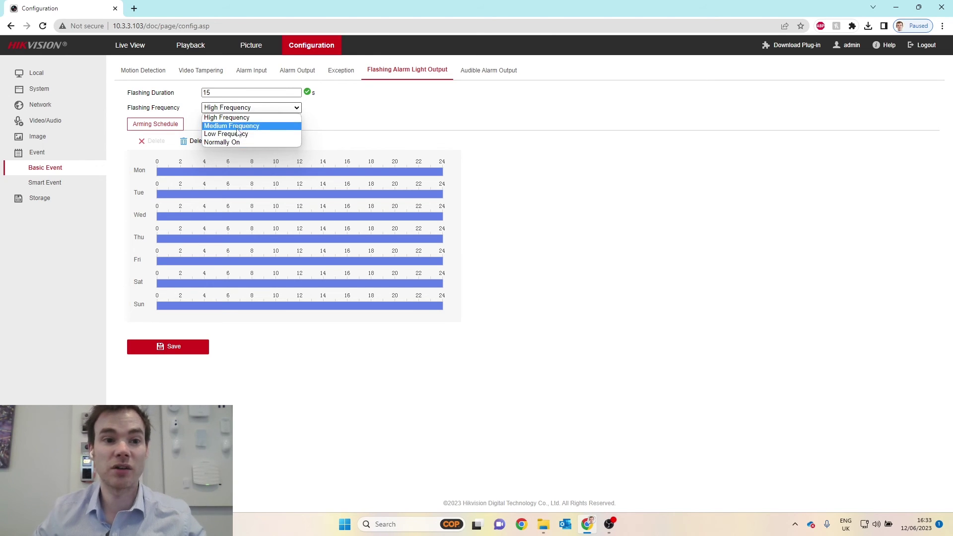
left_click(236, 118)
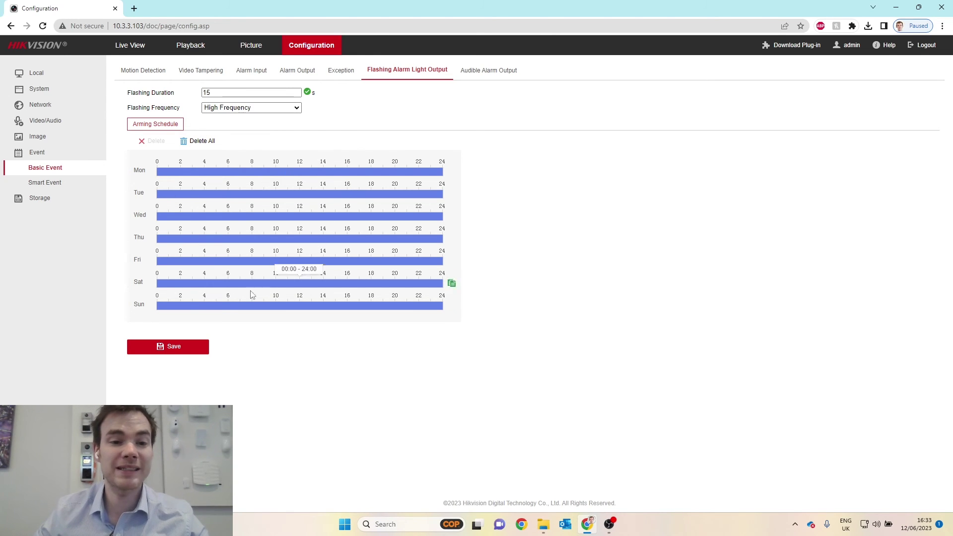
left_click(161, 350)
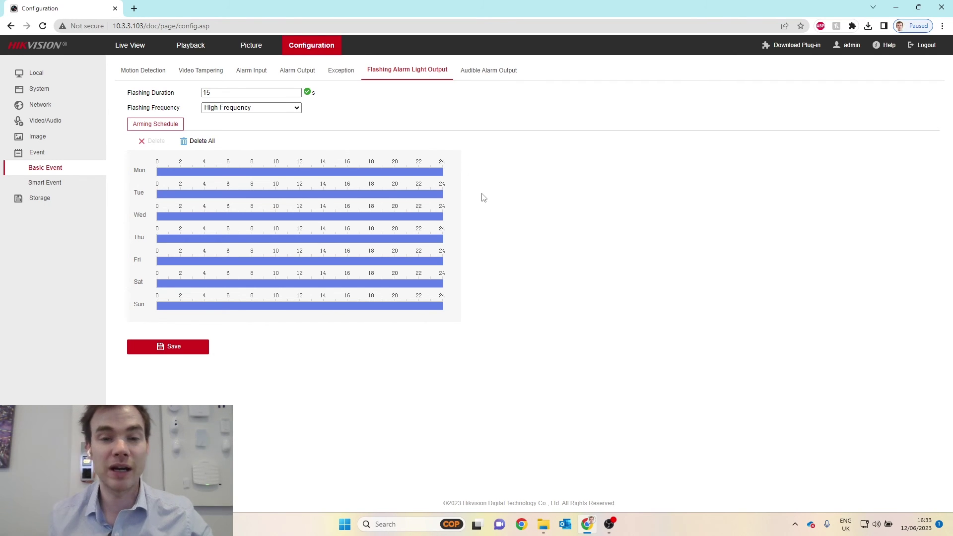
Step: Save the audible alarm using the 'area is under surveillance' warning, 1 alarm time and volume 100
left_click(492, 69)
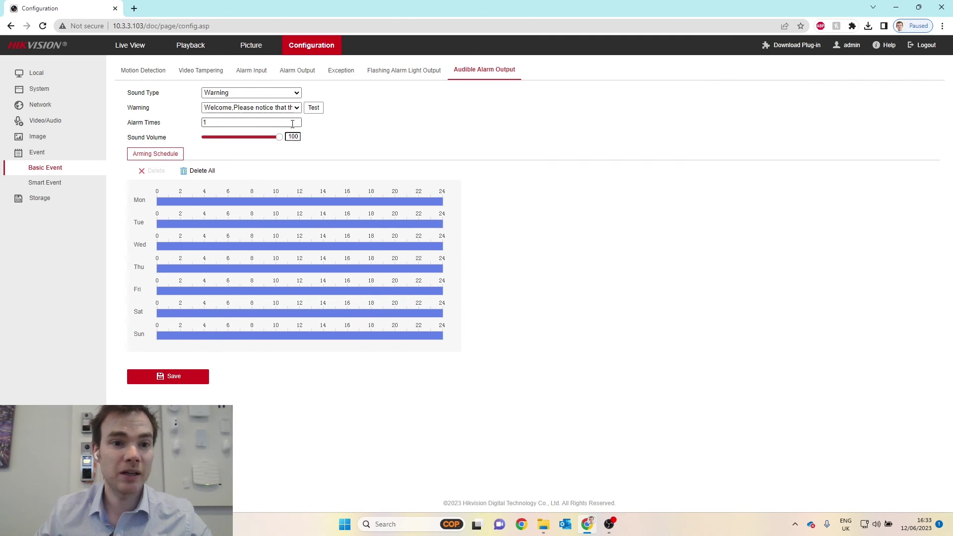
left_click(297, 109)
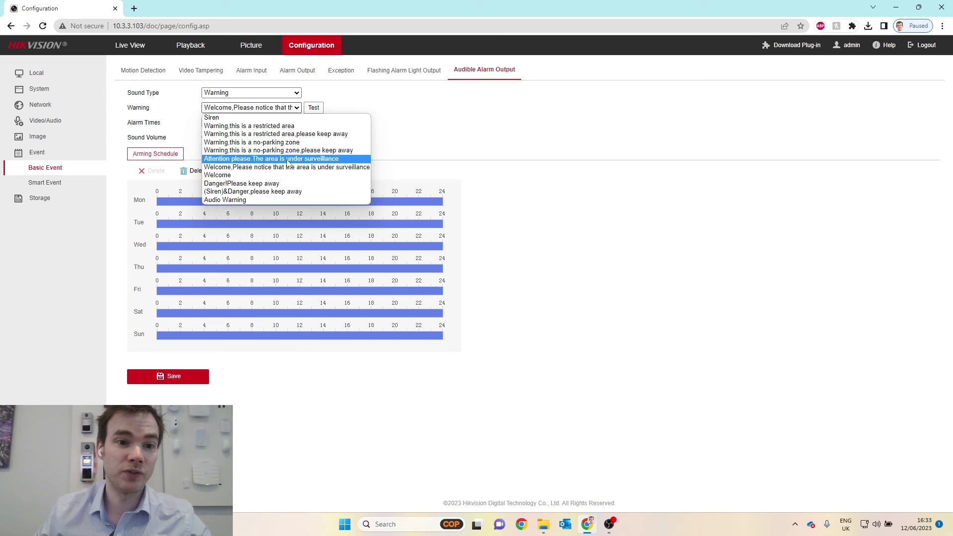
left_click(249, 168)
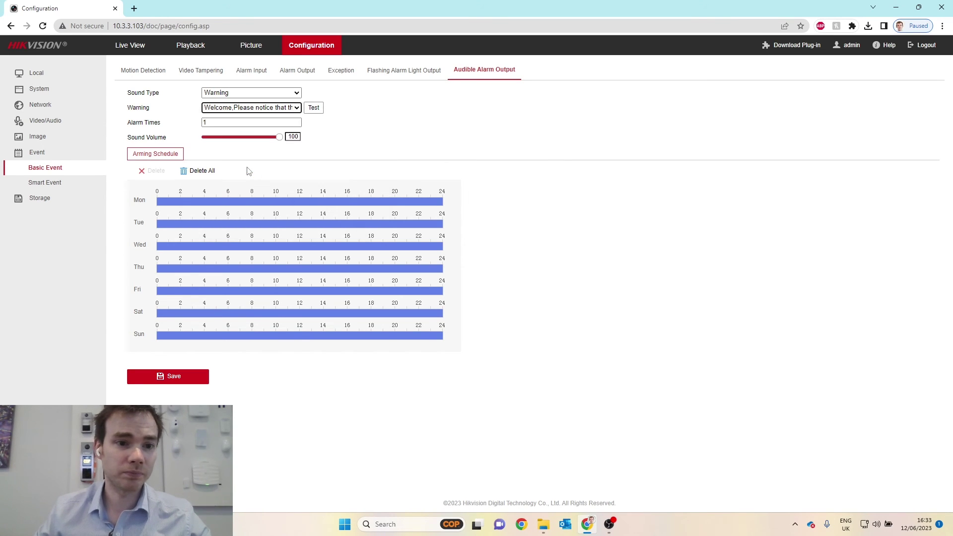
left_click(298, 109)
left_click(298, 110)
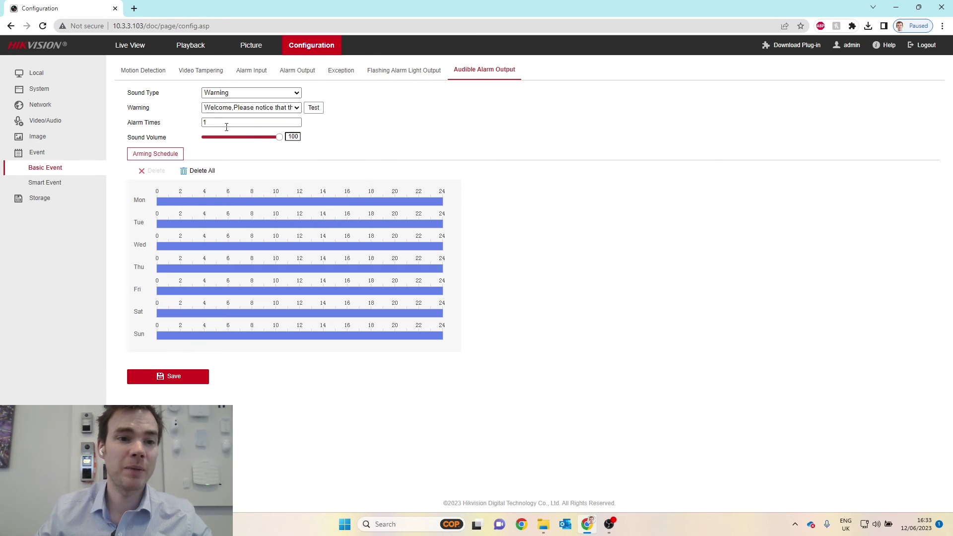
left_click(206, 121)
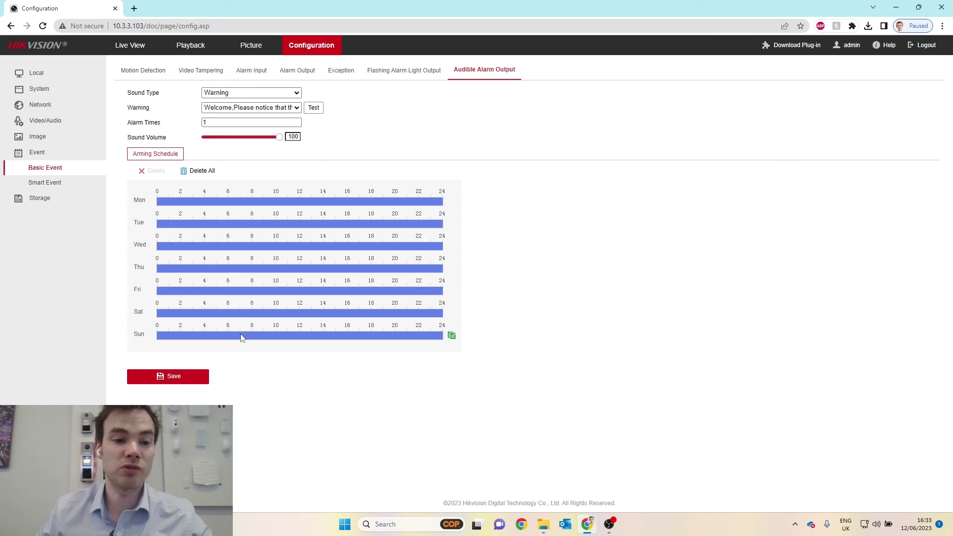
left_click(182, 380)
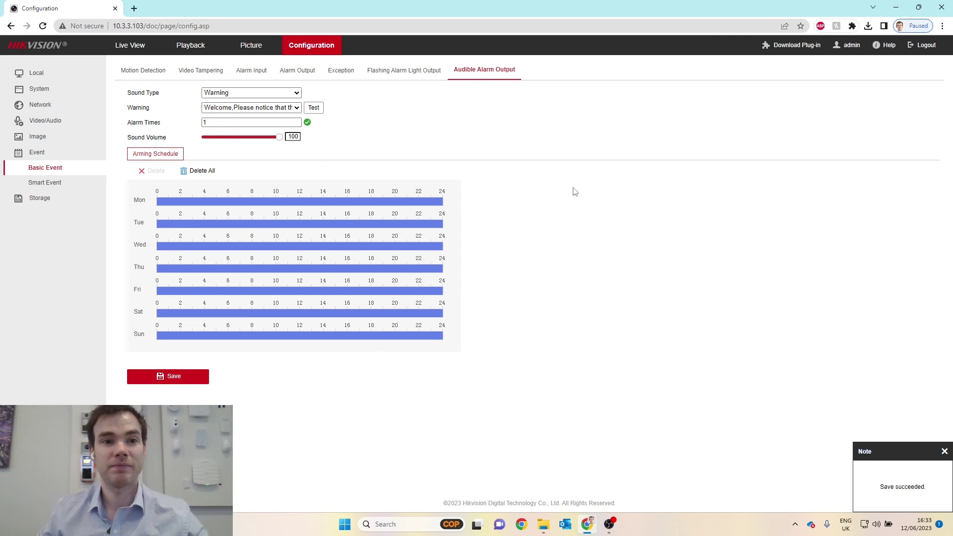
Step: Switch to Live View to watch the car park feed with the intrusion region outlined
left_click(130, 49)
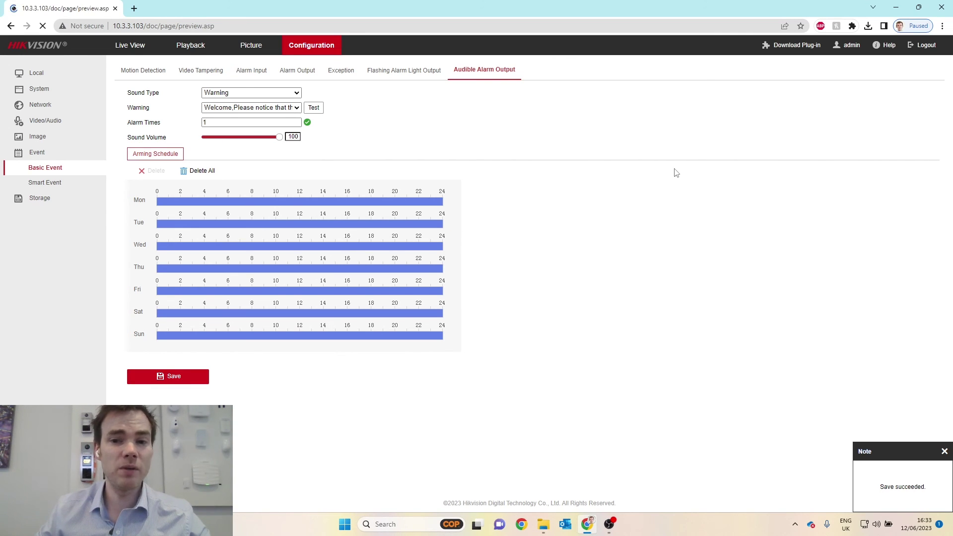